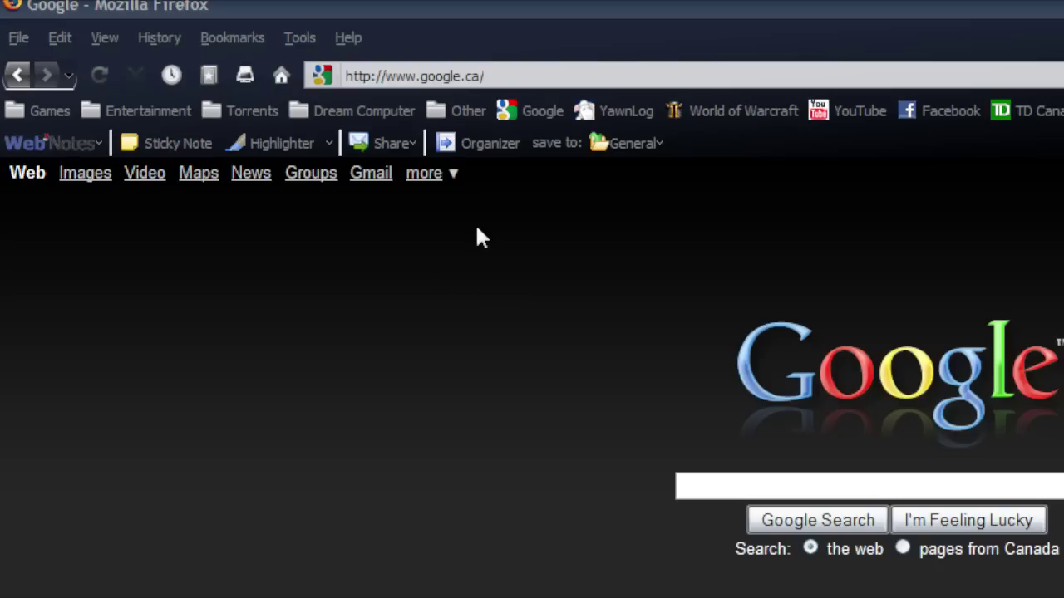
Add a sticky note with lines from 'hgfd dsf' to 'dsaf', then reposition and enlarge it.
click(130, 148)
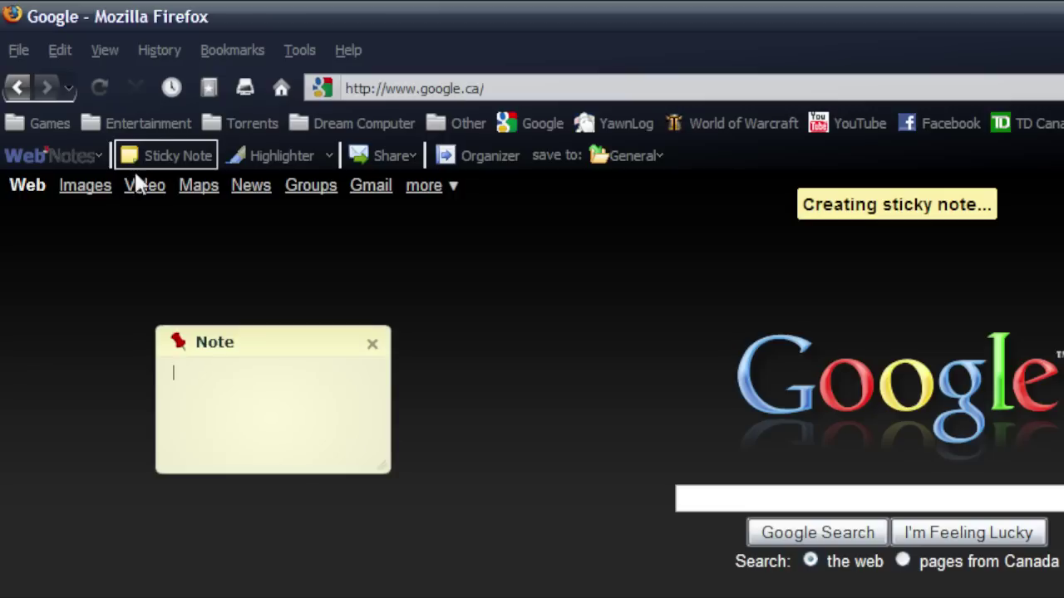
drag(275, 344, 294, 315)
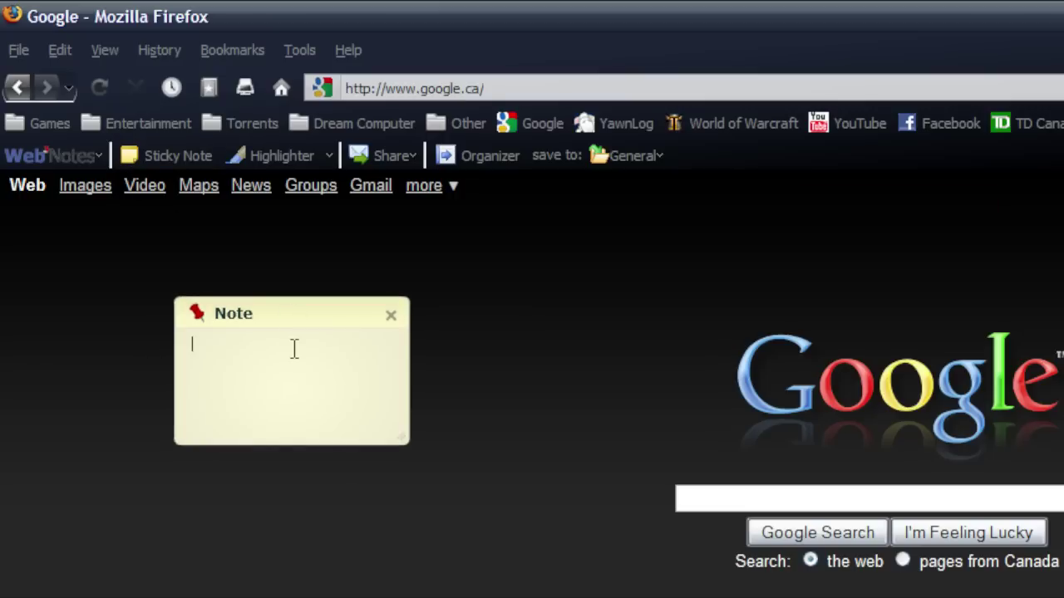
text(hgfd dsf)
key(Return)
text(sda)
key(Return)
text(fsda fsd a)
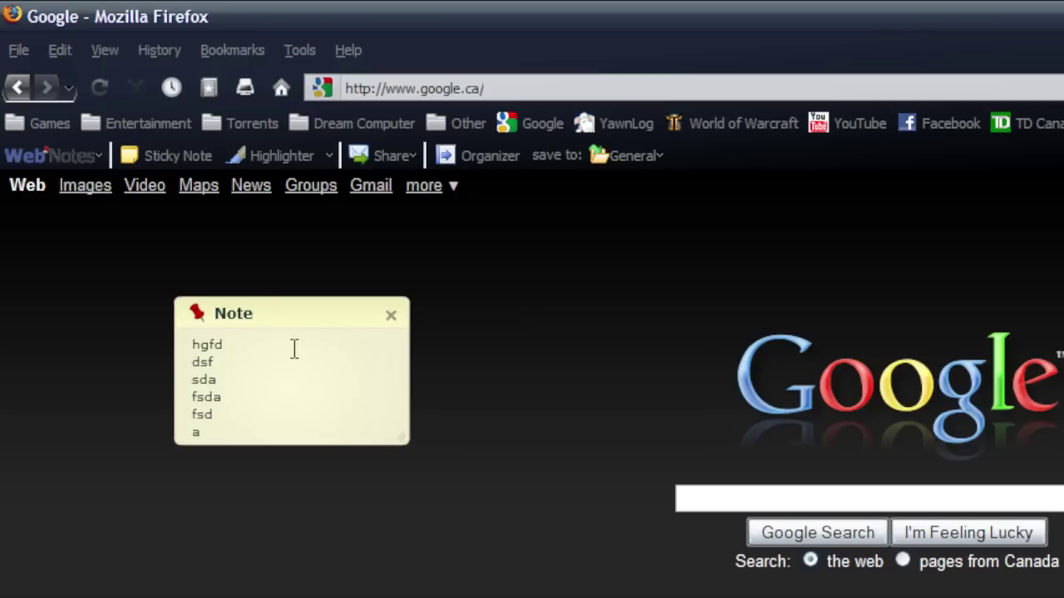
text(f)
key(Return)
text(dsaf)
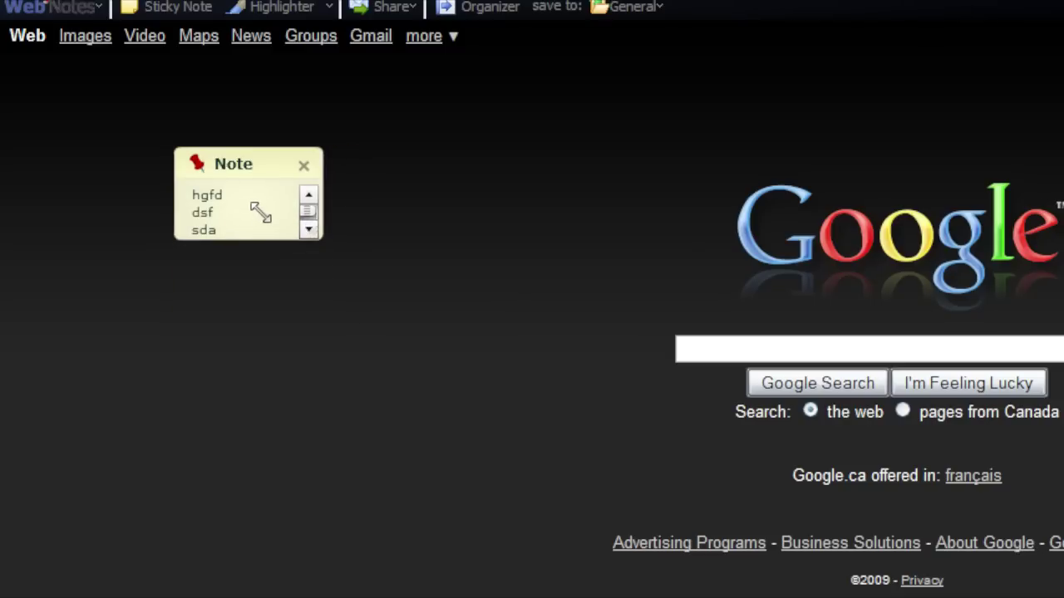
drag(268, 173, 326, 215)
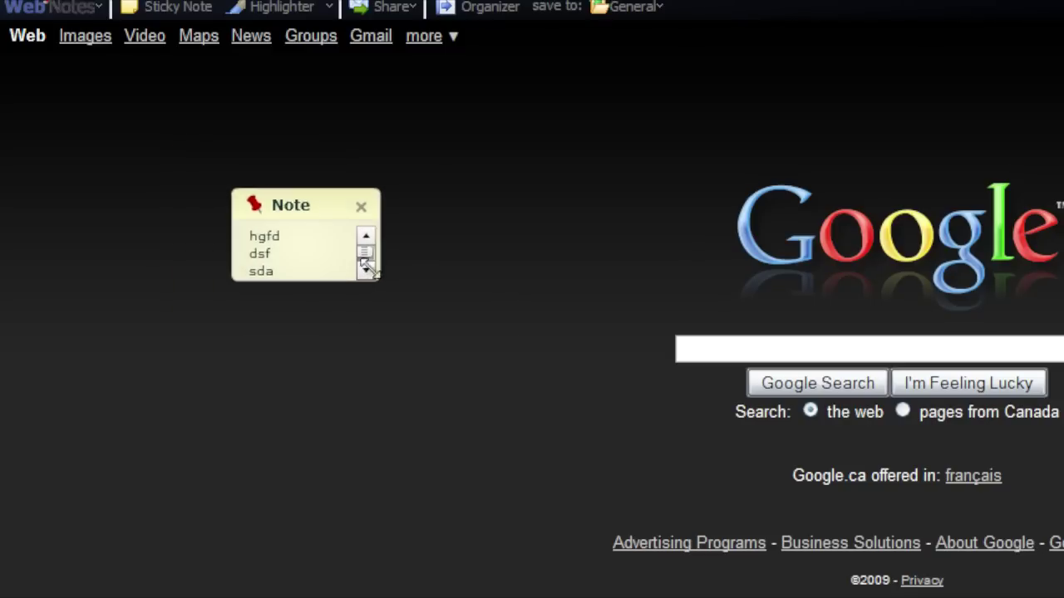
drag(379, 279, 491, 376)
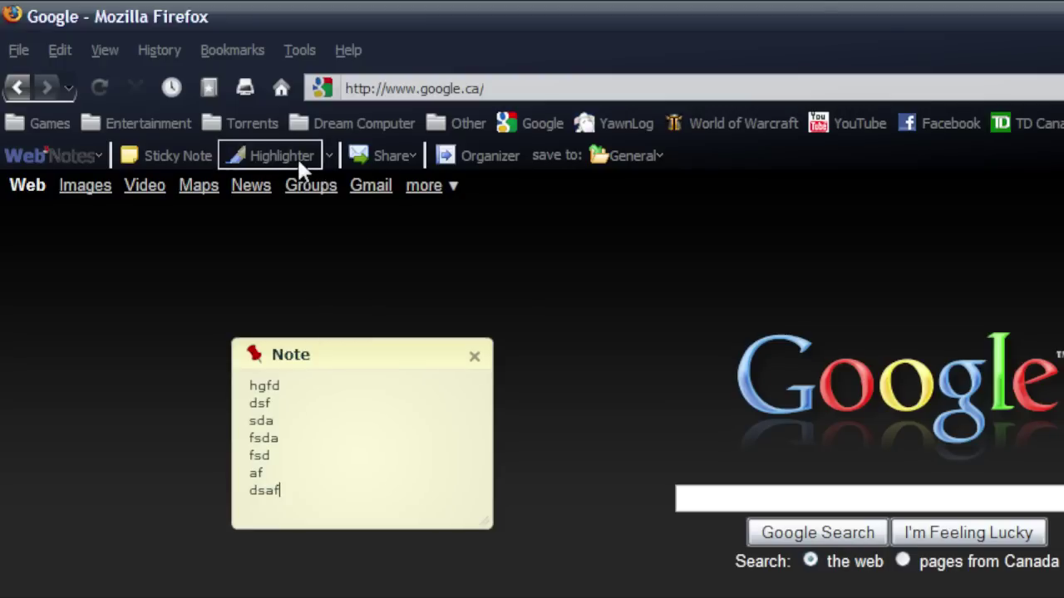
Highlight 'Google.ca offered' on the Google page and open the highlight's pin options.
click(296, 156)
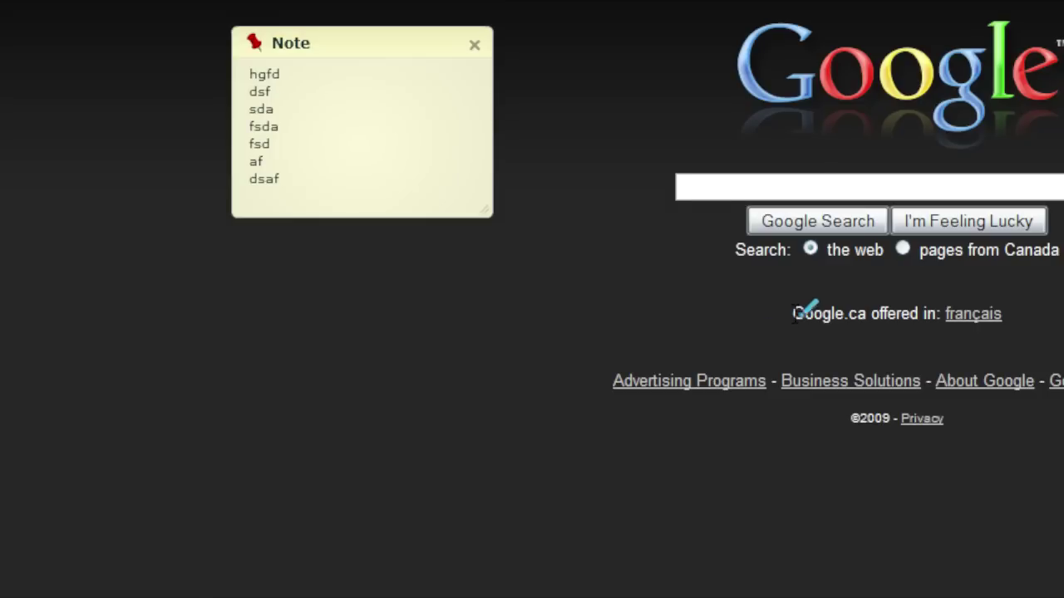
drag(794, 314, 869, 313)
drag(712, 312, 761, 314)
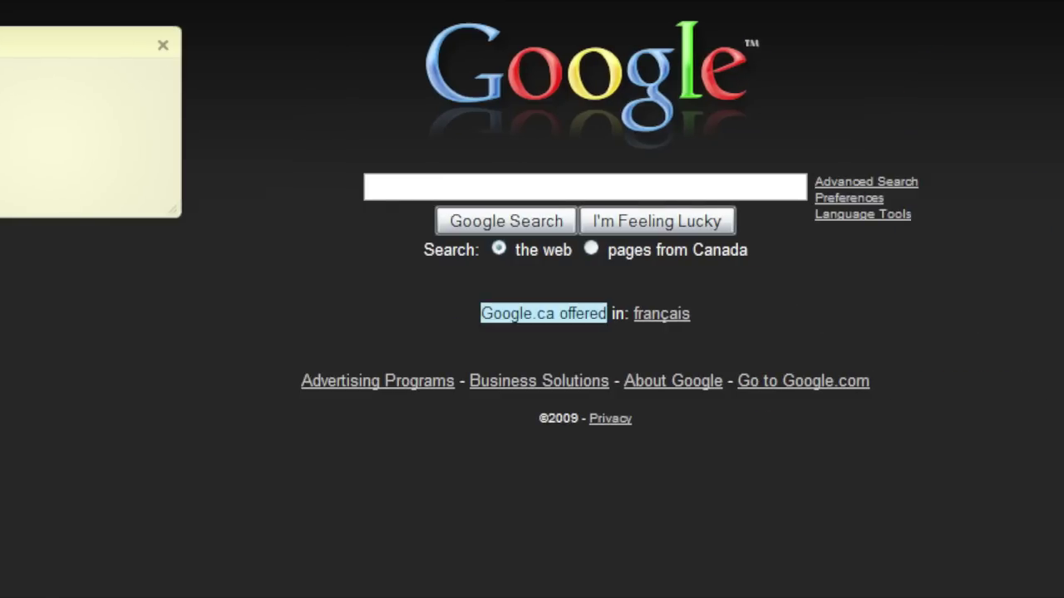
mouse_move(498, 309)
click(508, 290)
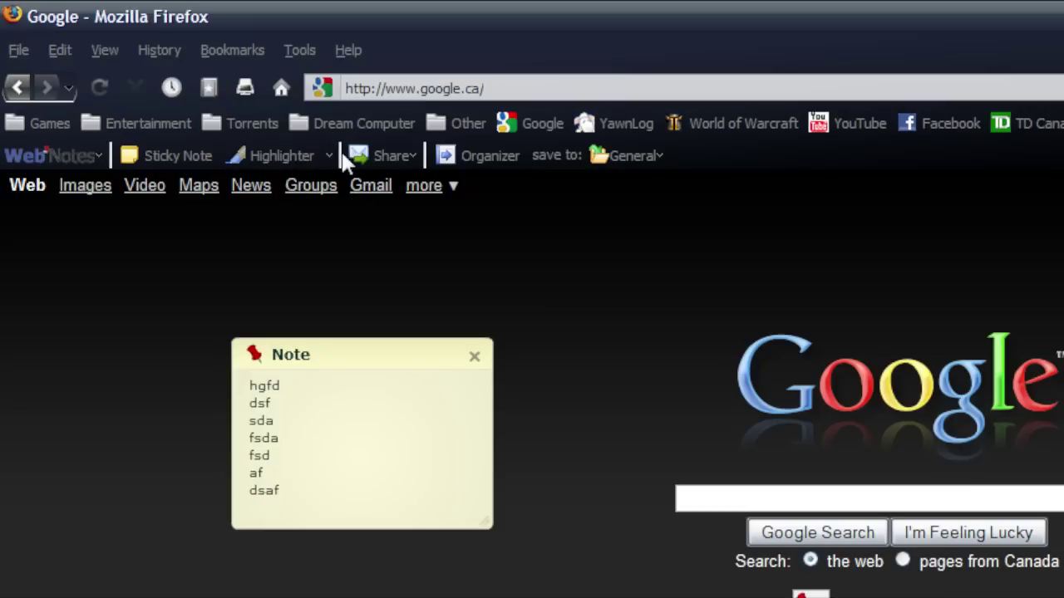
View and dismiss the highlight colour choices, then nudge the sticky note up and left.
click(18, 2)
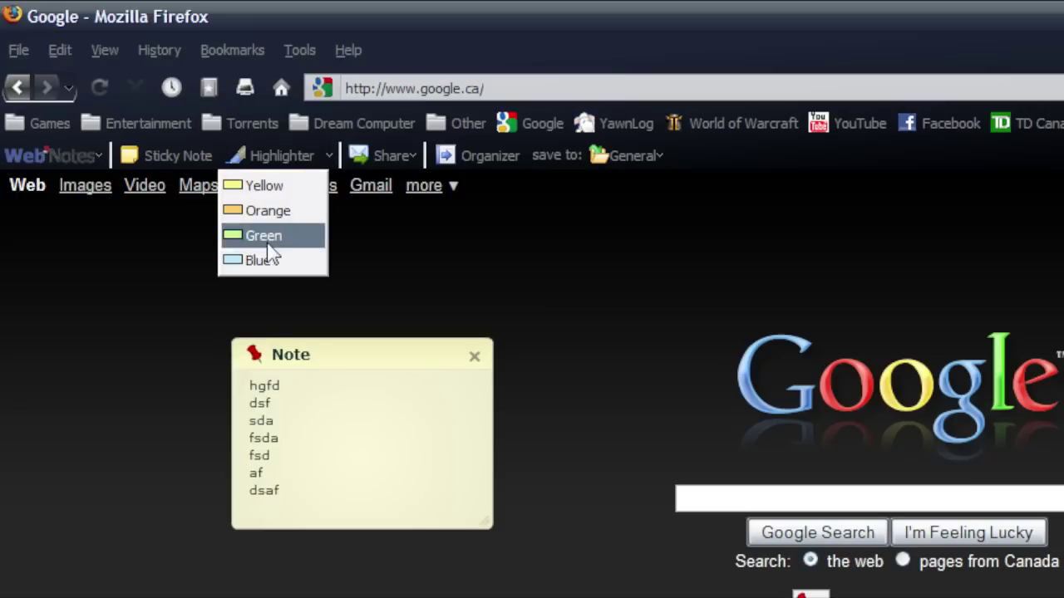
click(620, 250)
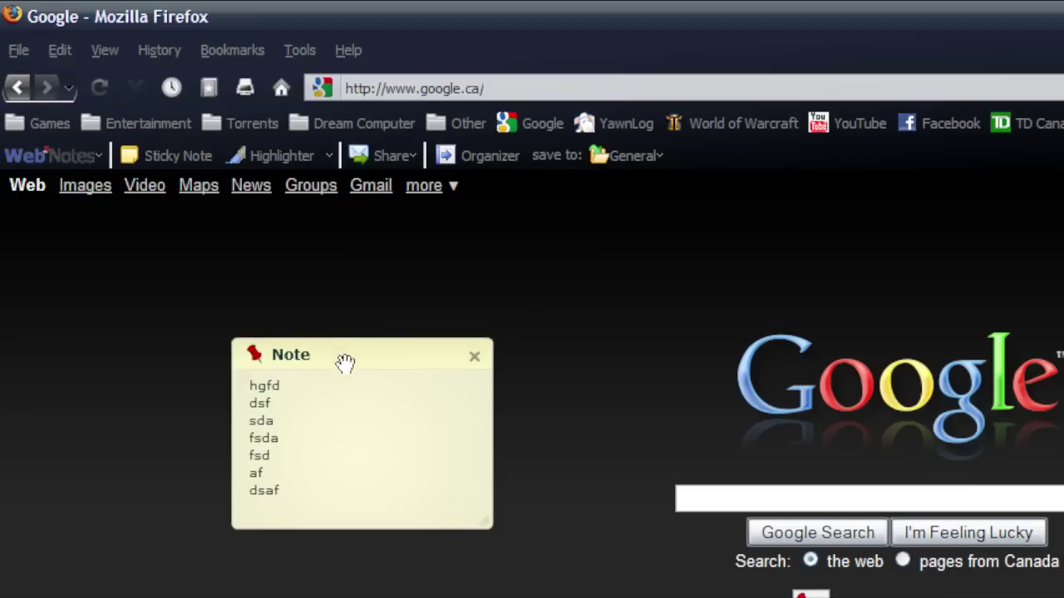
drag(342, 357, 470, 411)
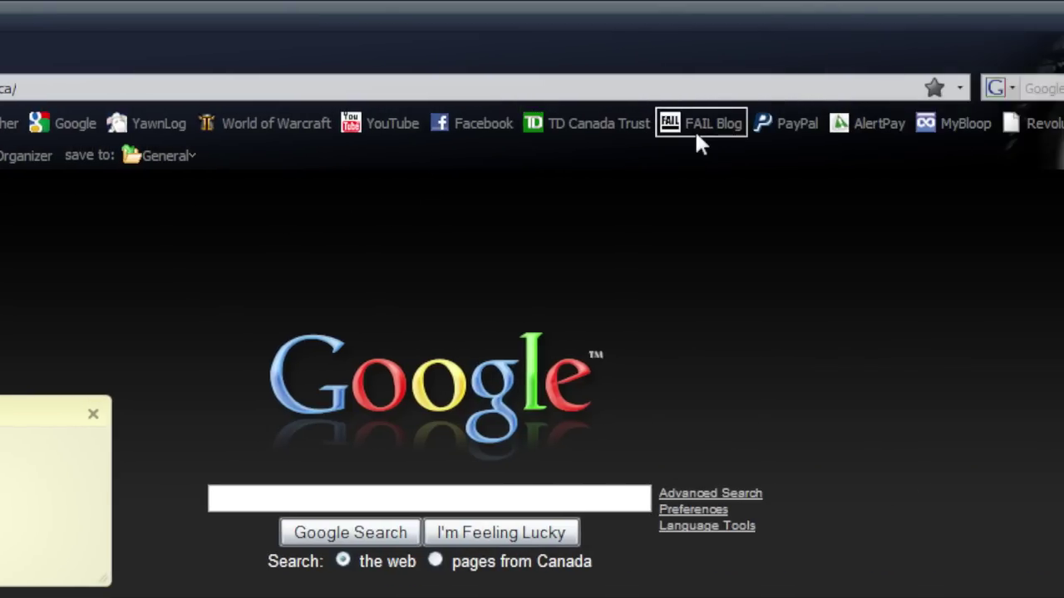
click(713, 123)
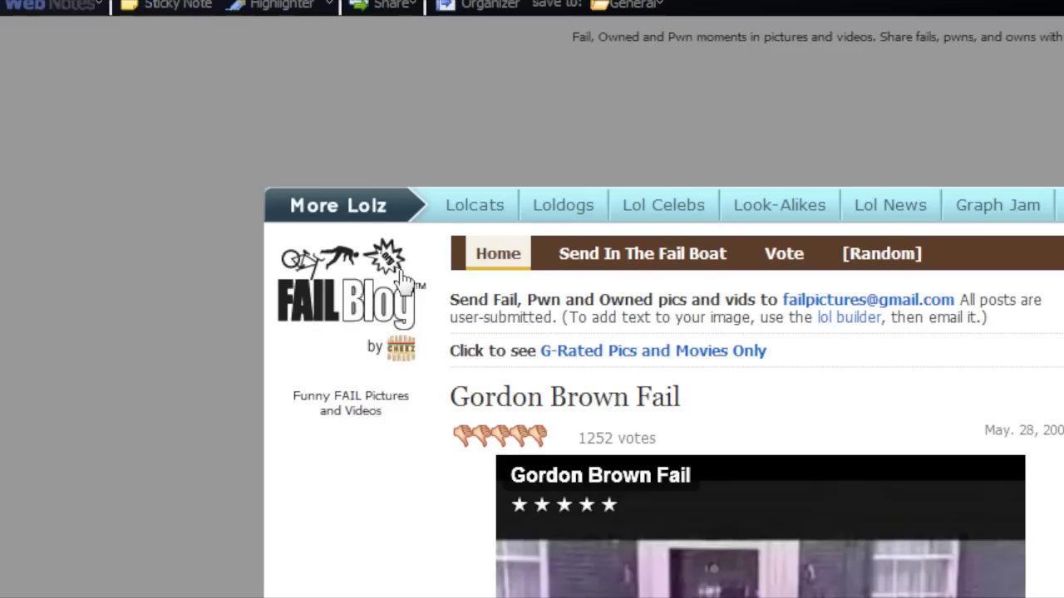
click(531, 125)
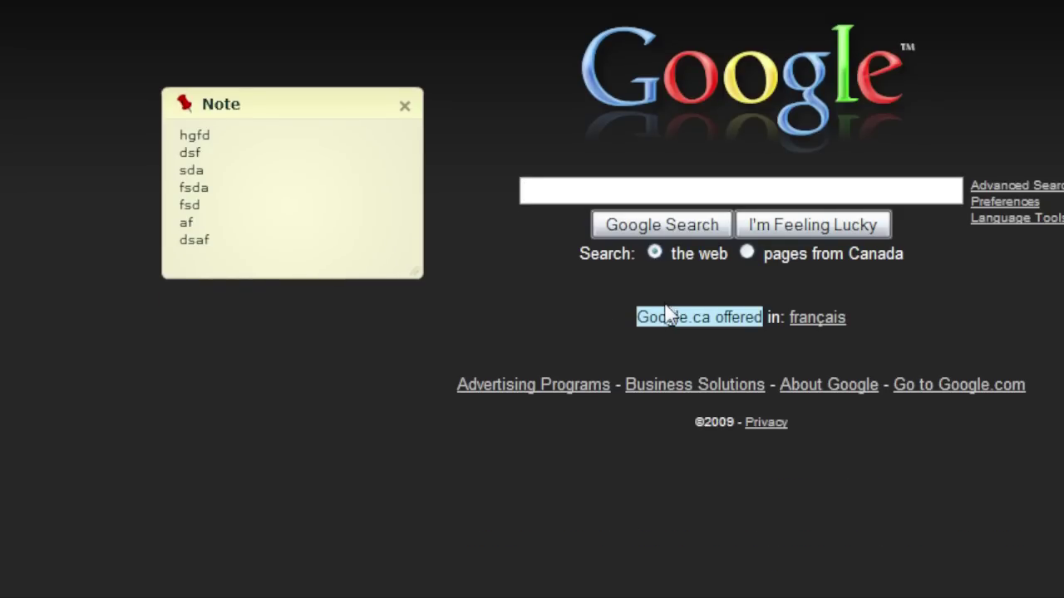
mouse_move(693, 325)
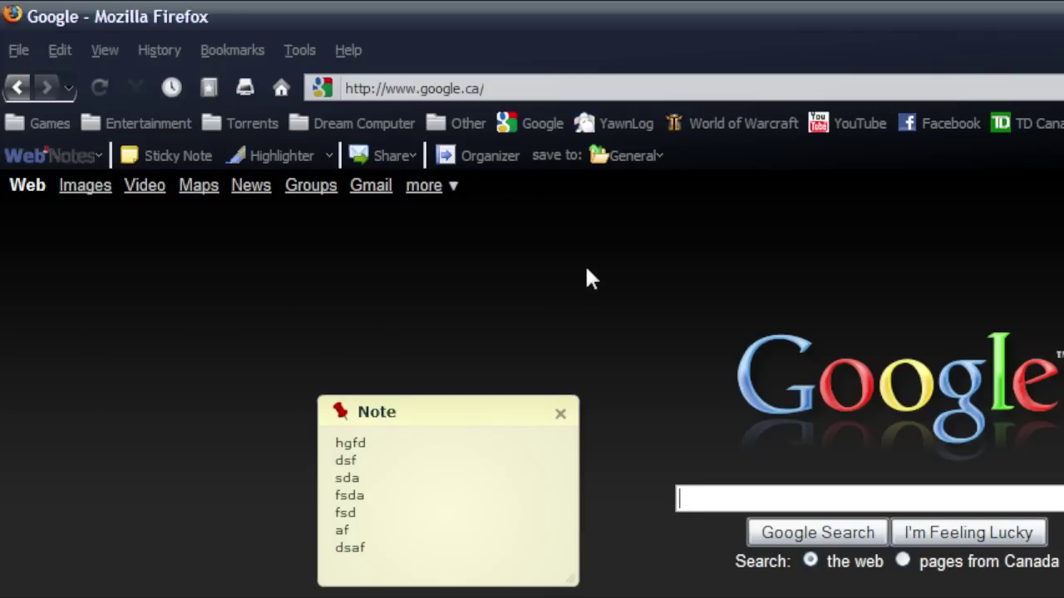
Choose View My WebNotes from the WebNotes menu to list saved annotations online.
click(474, 156)
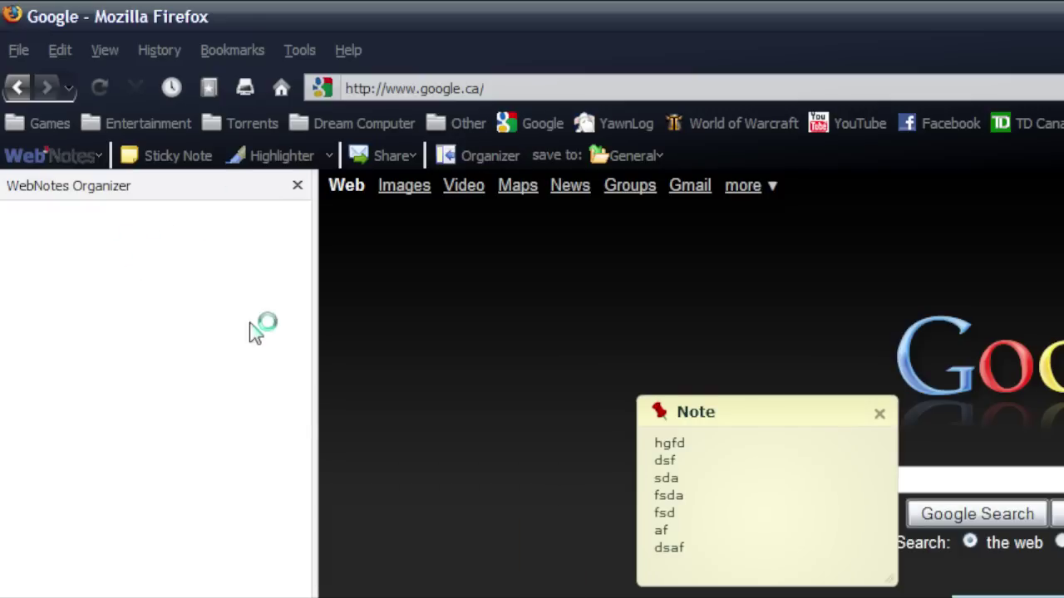
click(297, 185)
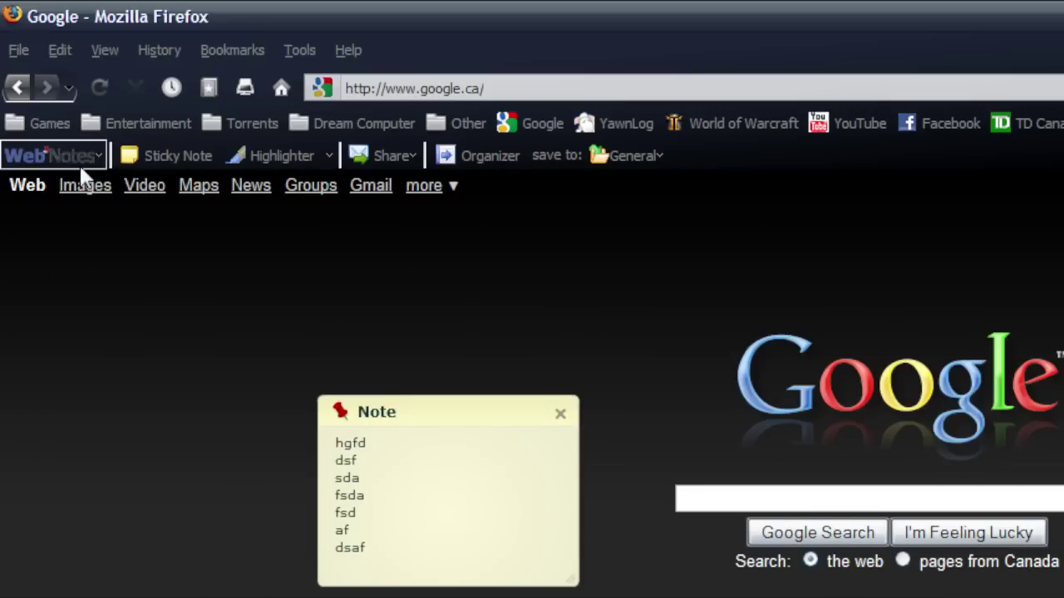
click(55, 159)
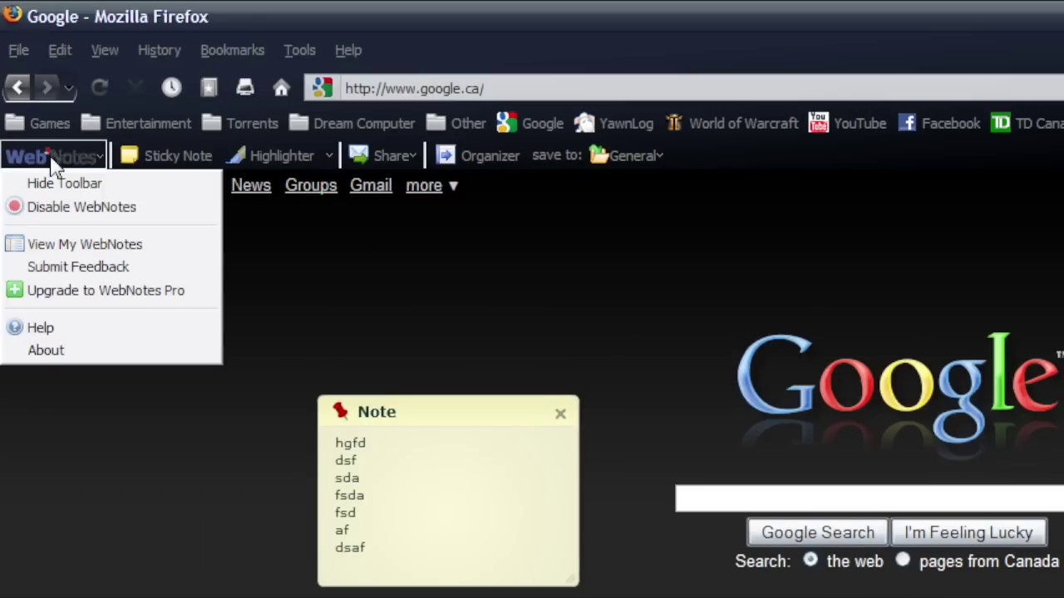
click(133, 251)
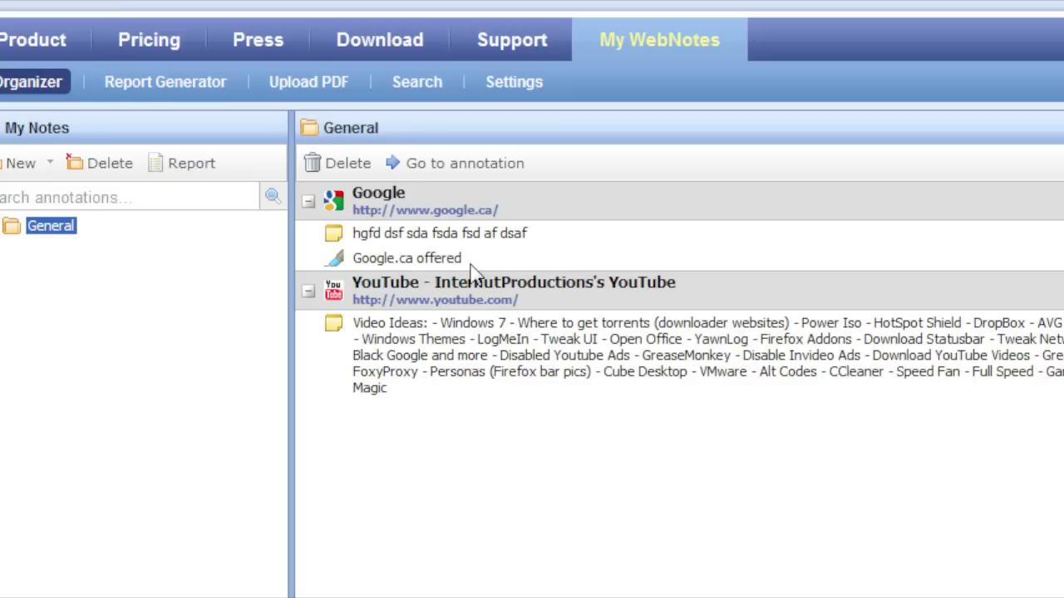
Delete the Google sticky note from the page and return to the Organizer.
right_click(363, 244)
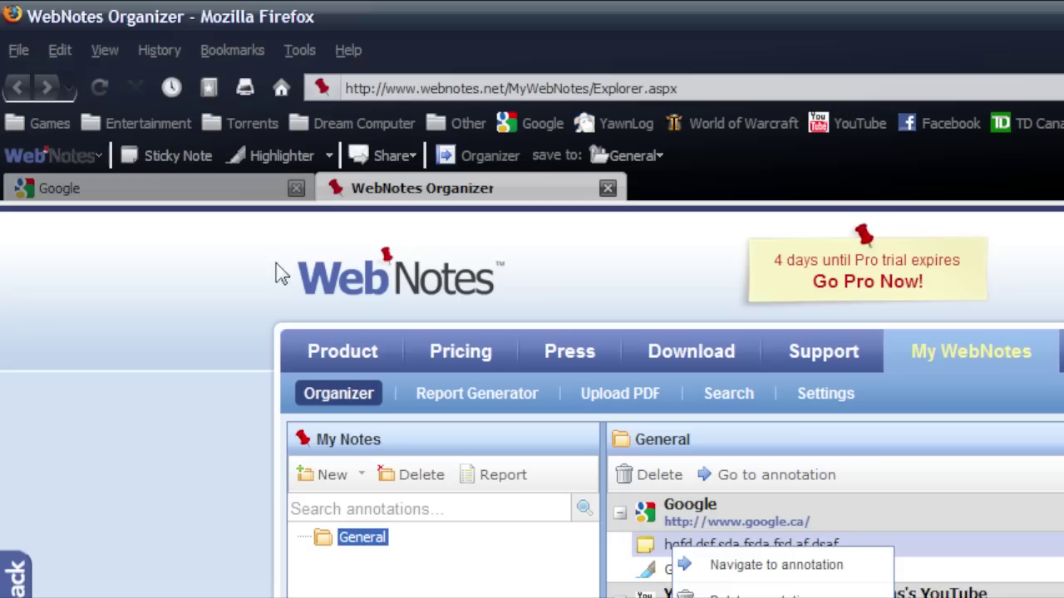
click(252, 191)
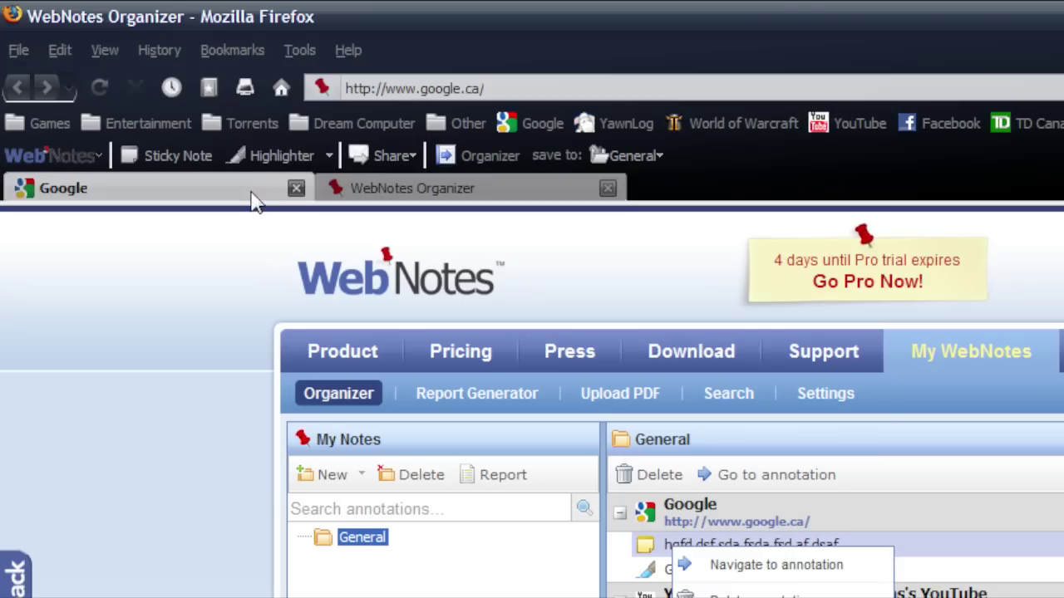
click(561, 296)
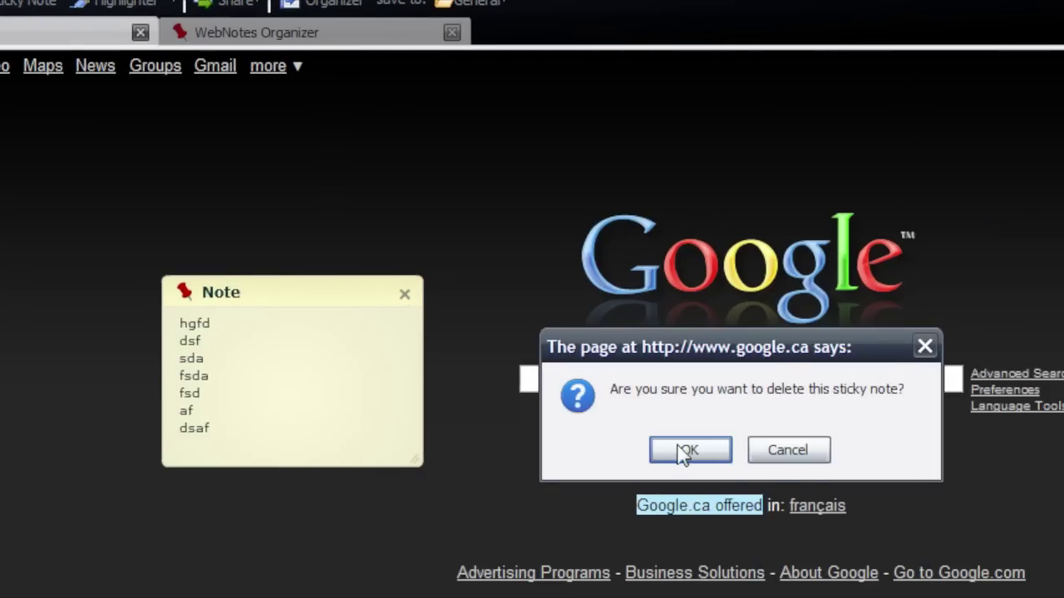
click(841, 449)
click(307, 193)
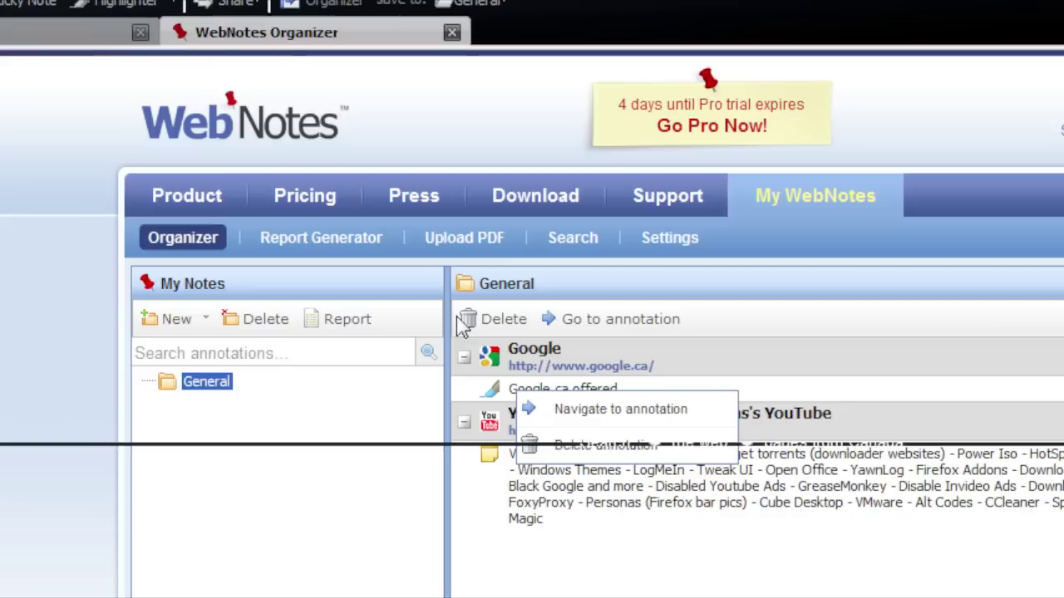
click(781, 389)
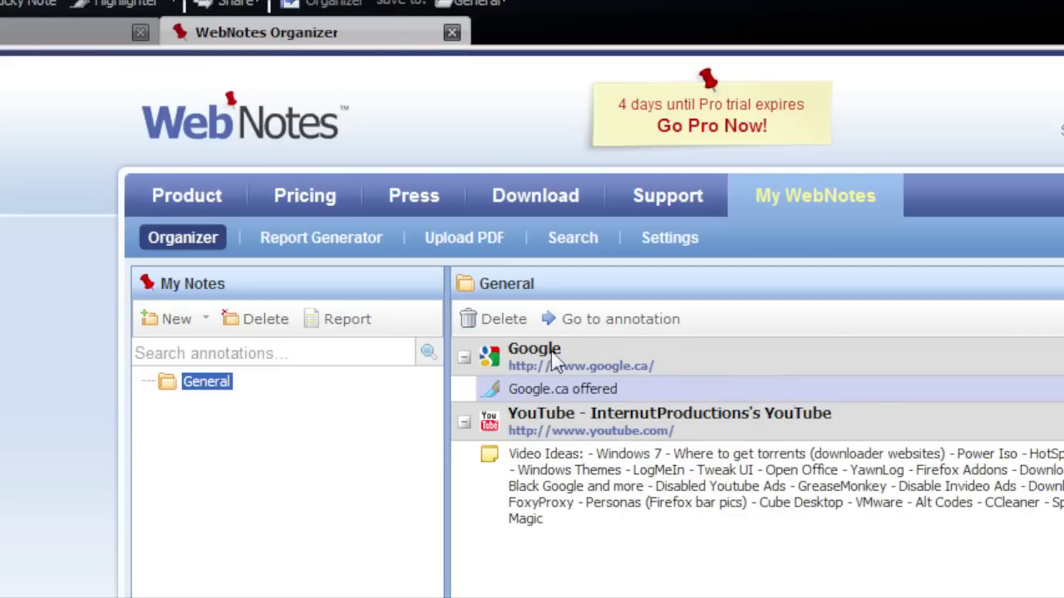
right_click(530, 359)
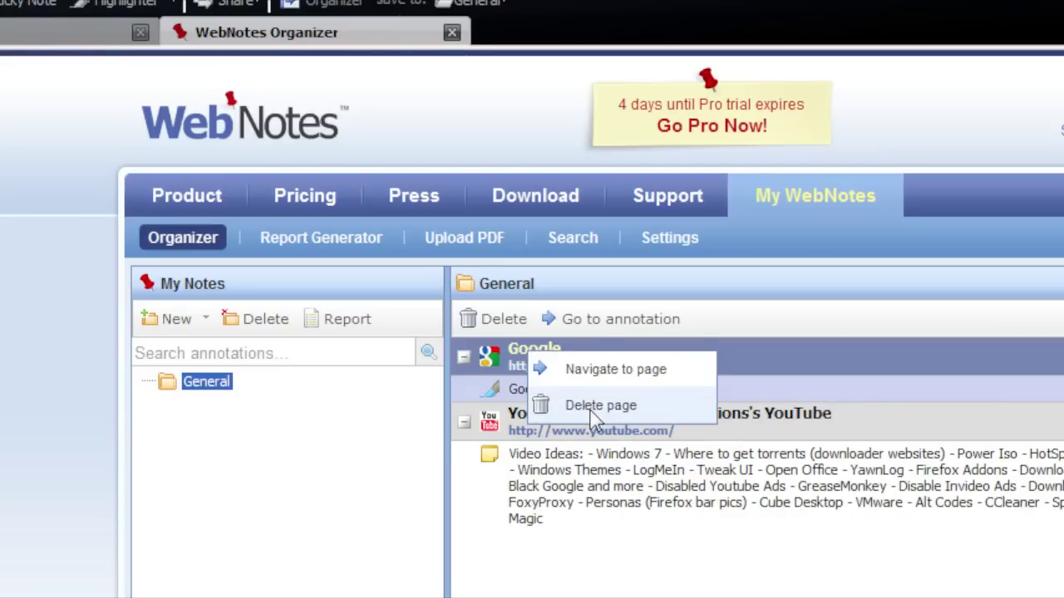
click(791, 389)
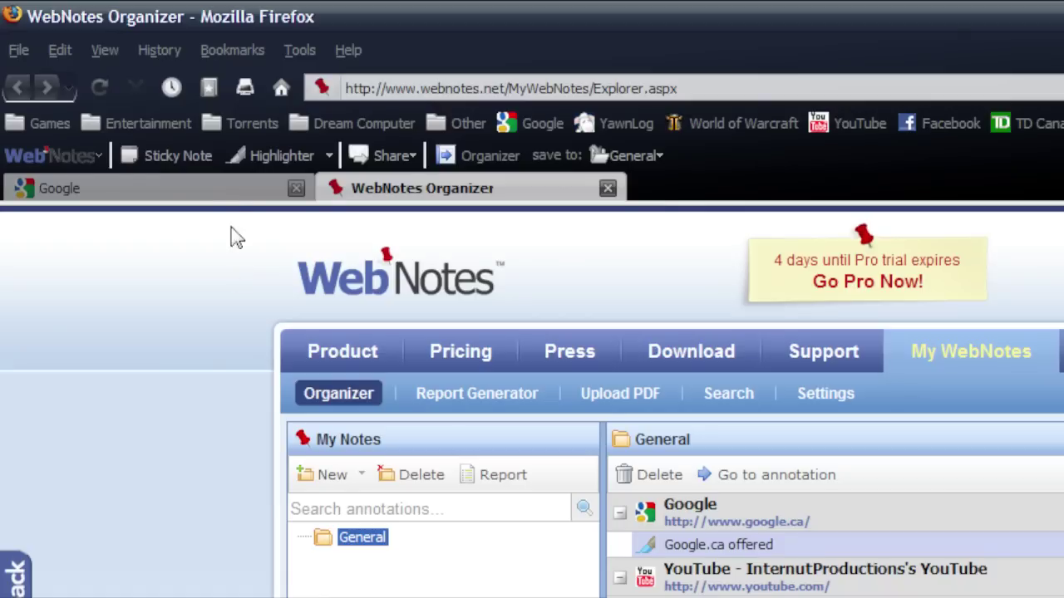
Delete the 'Google.ca offered' highlight from the Google page.
click(228, 191)
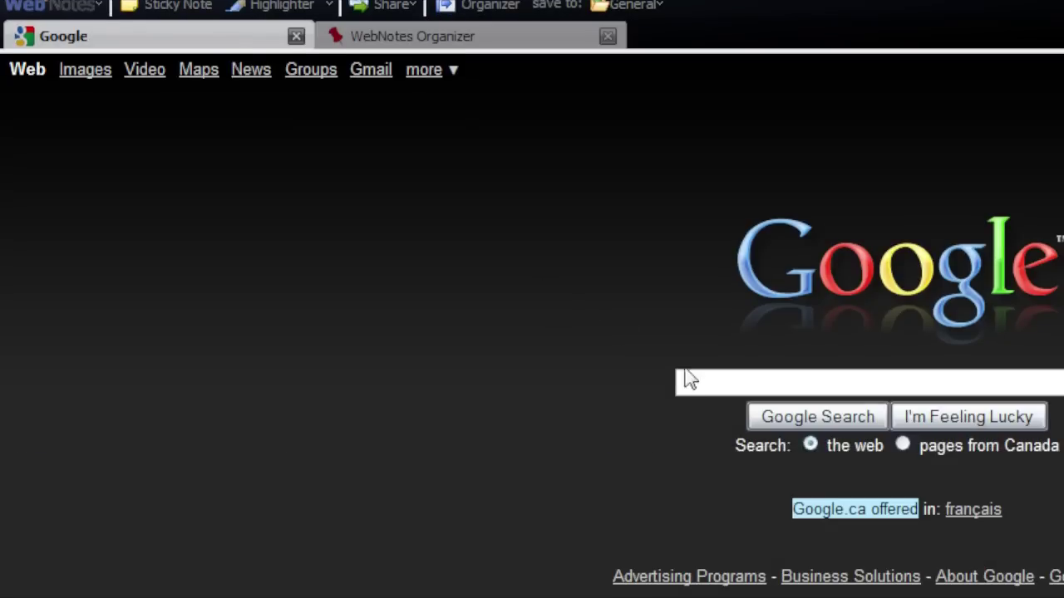
mouse_move(706, 342)
click(665, 338)
click(675, 365)
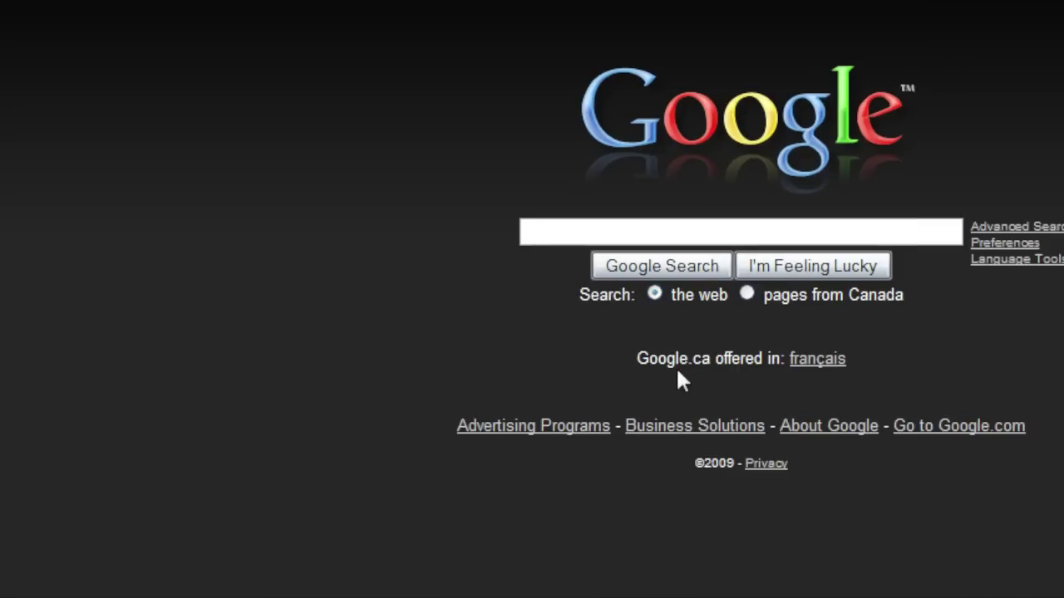
Delete the Google page entry from the Organizer and confirm with OK.
click(275, 198)
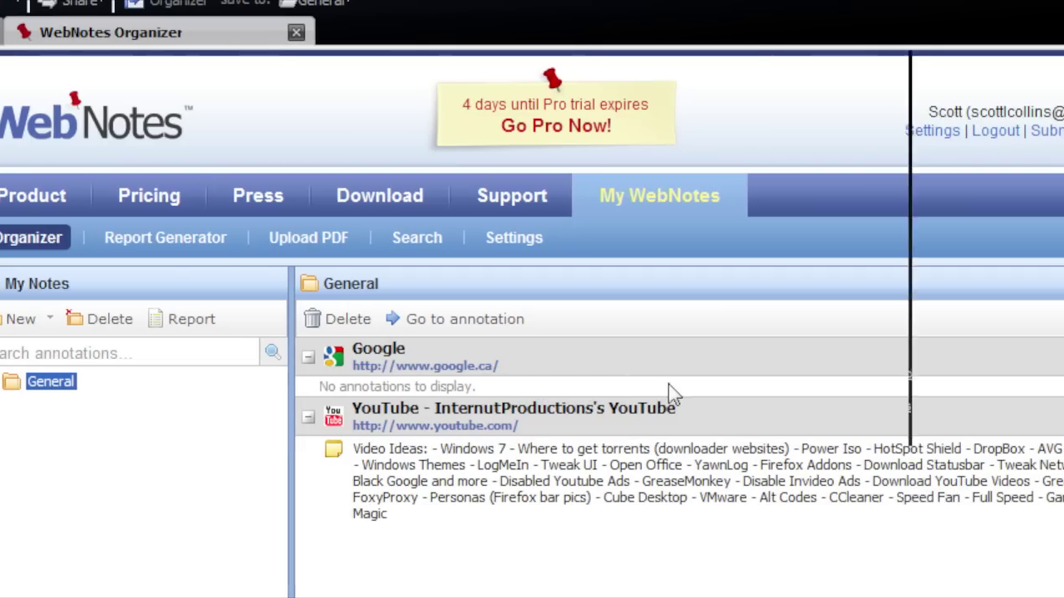
right_click(515, 368)
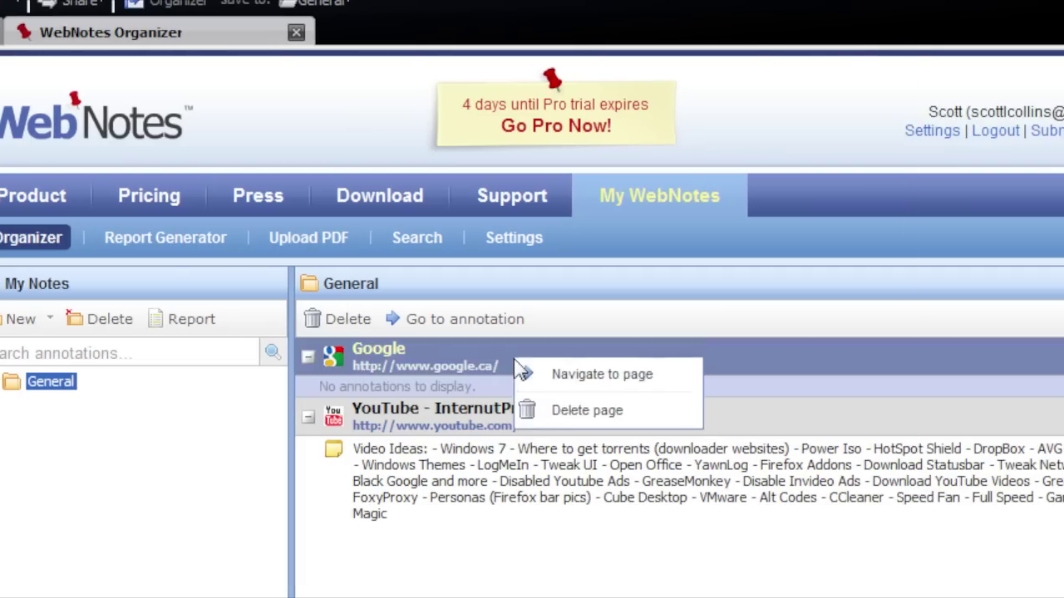
click(558, 412)
click(536, 450)
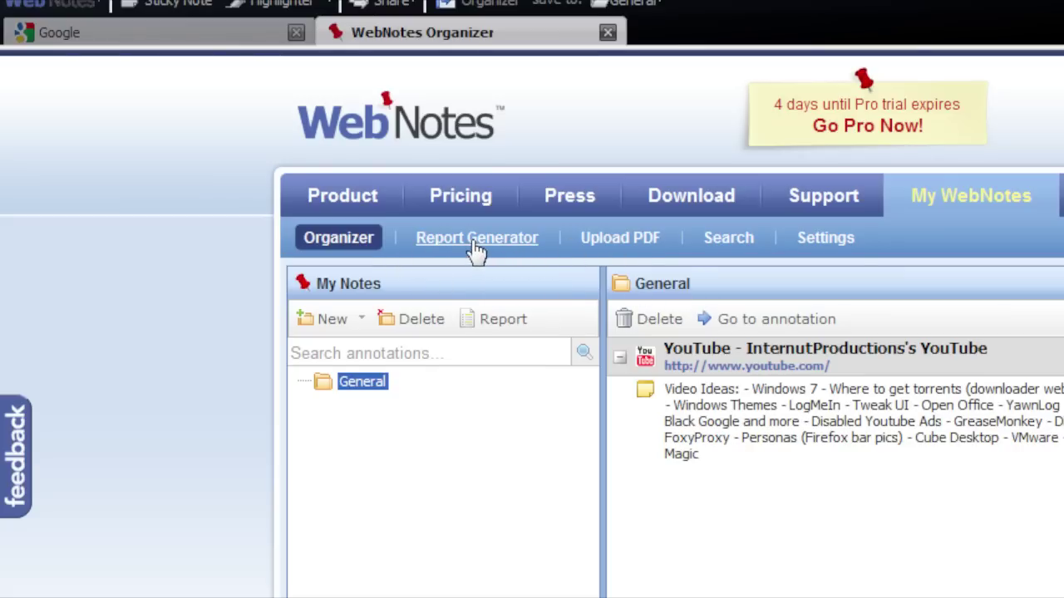
Open the Upload a PDF to Annotate page from the My WebNotes links.
click(622, 241)
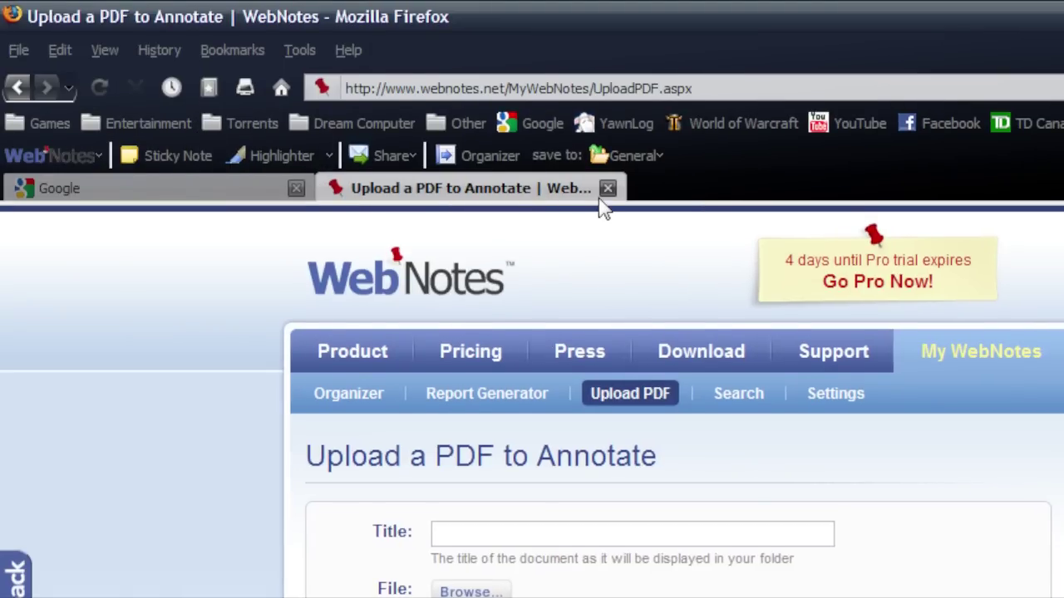
Close the PDF upload tab and open Upgrade to WebNotes Pro to compare Basic and Pro plans.
click(609, 189)
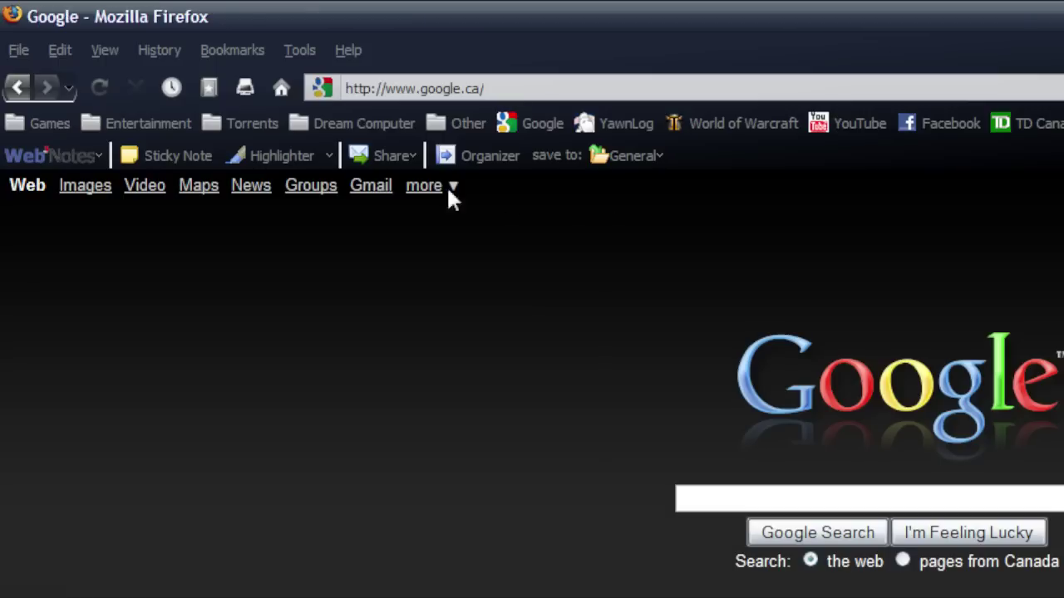
click(49, 158)
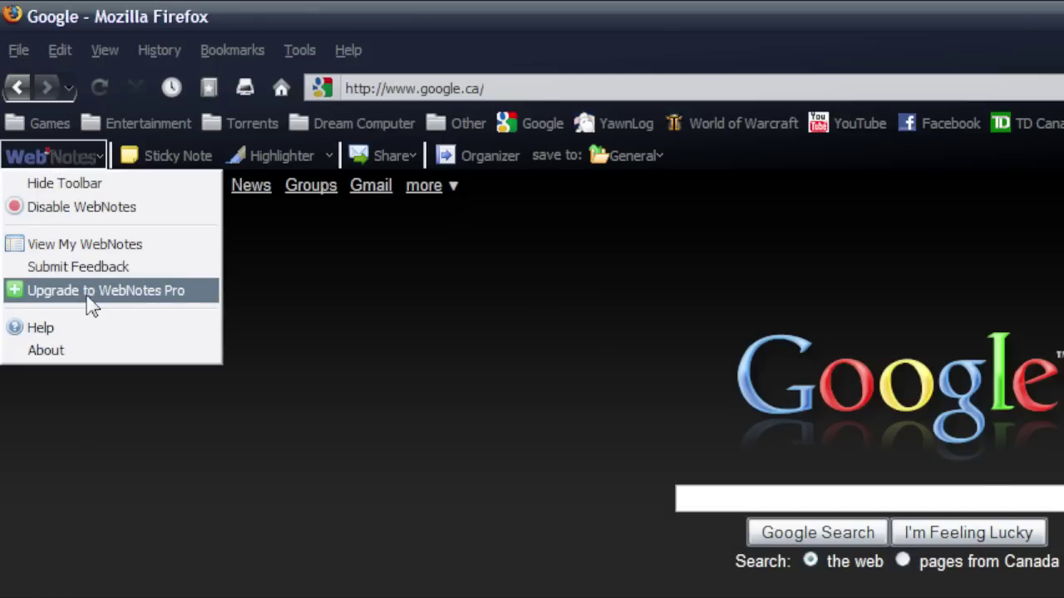
click(88, 292)
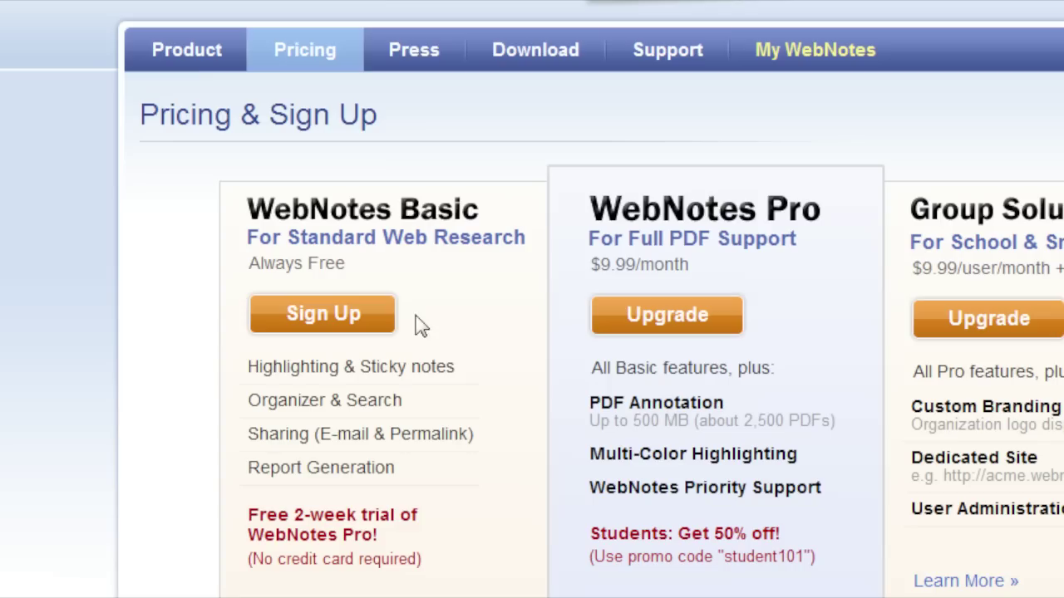
scroll(460, 398, down, 2)
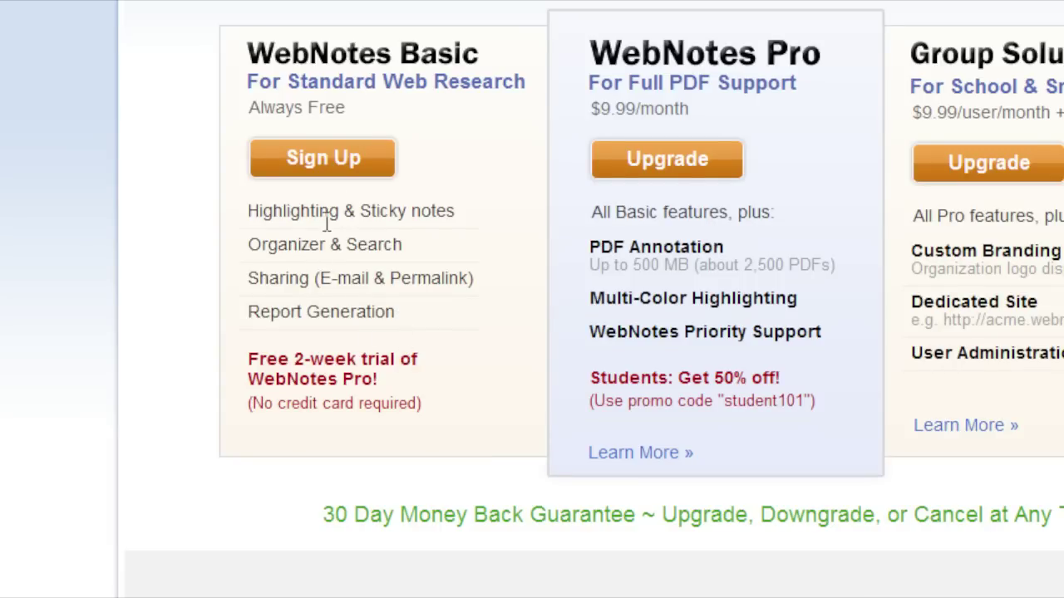
scroll(325, 228, up, 2)
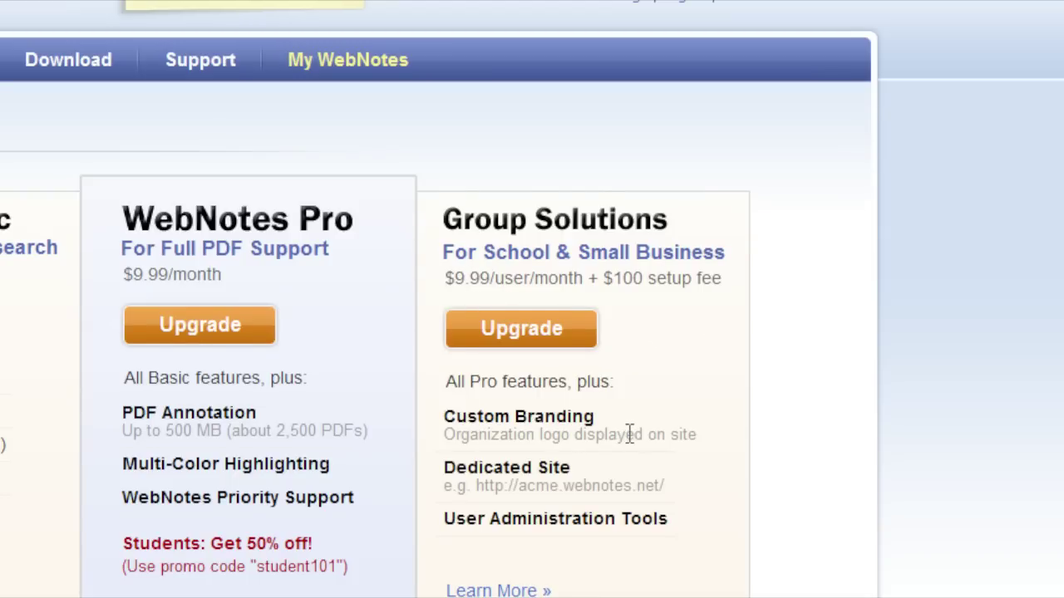
scroll(713, 332, down, 2)
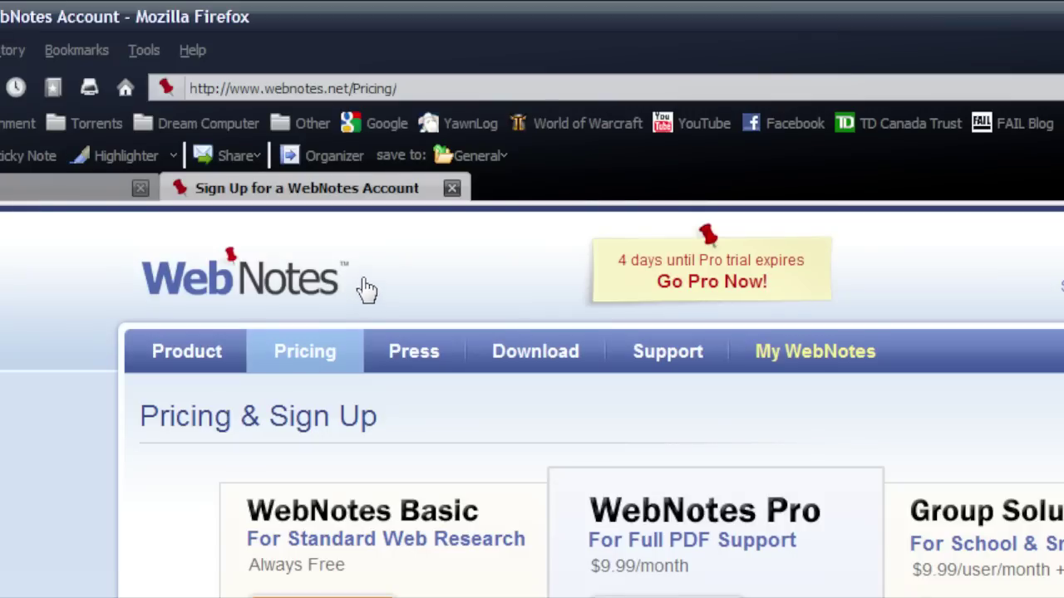
Close the pricing tab and reopen it via Upgrade to WebNotes Pro.
click(452, 187)
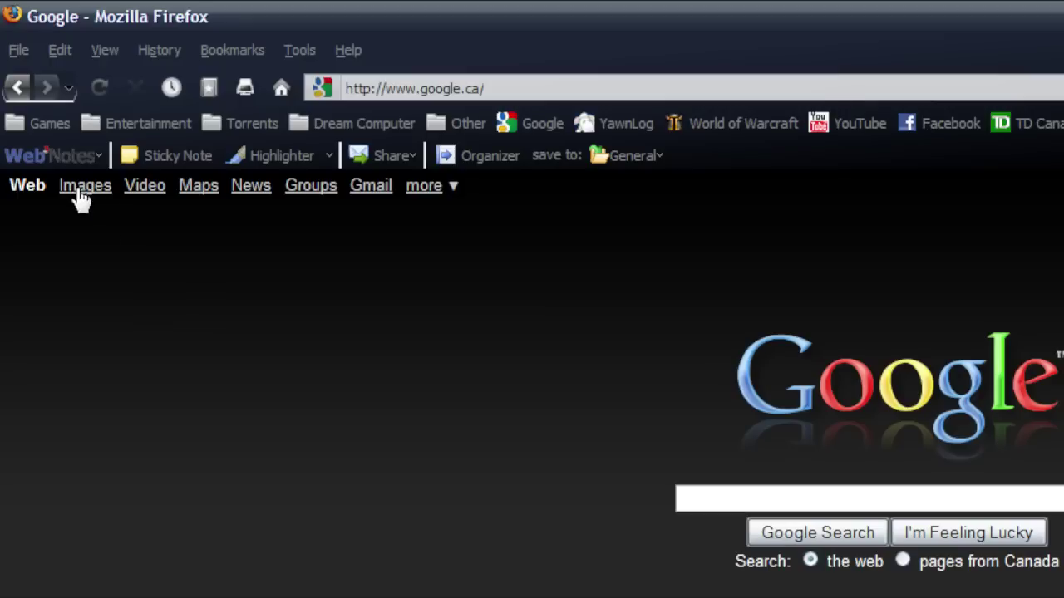
click(18, 4)
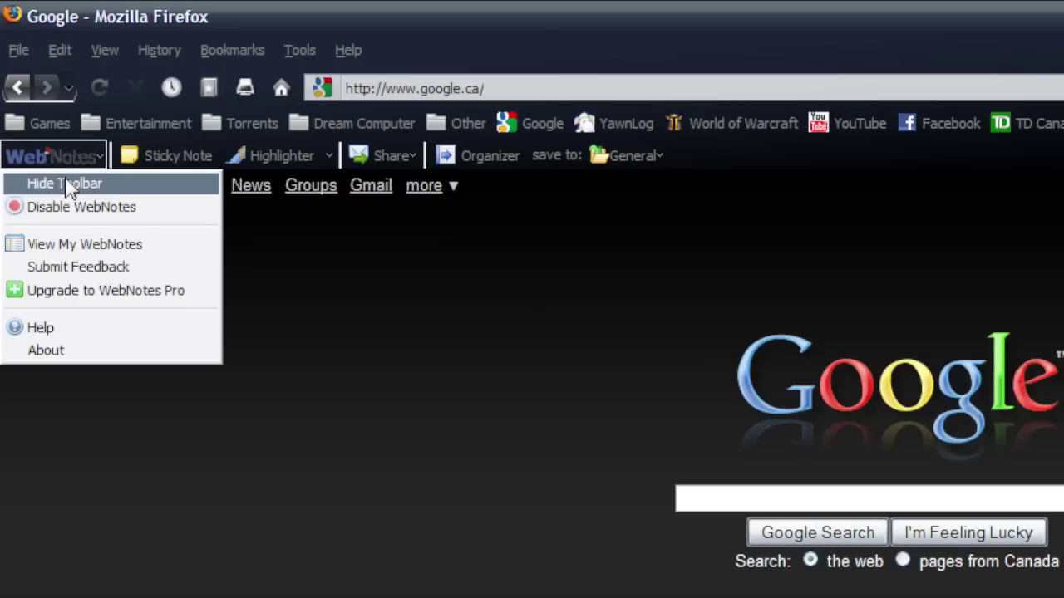
click(60, 293)
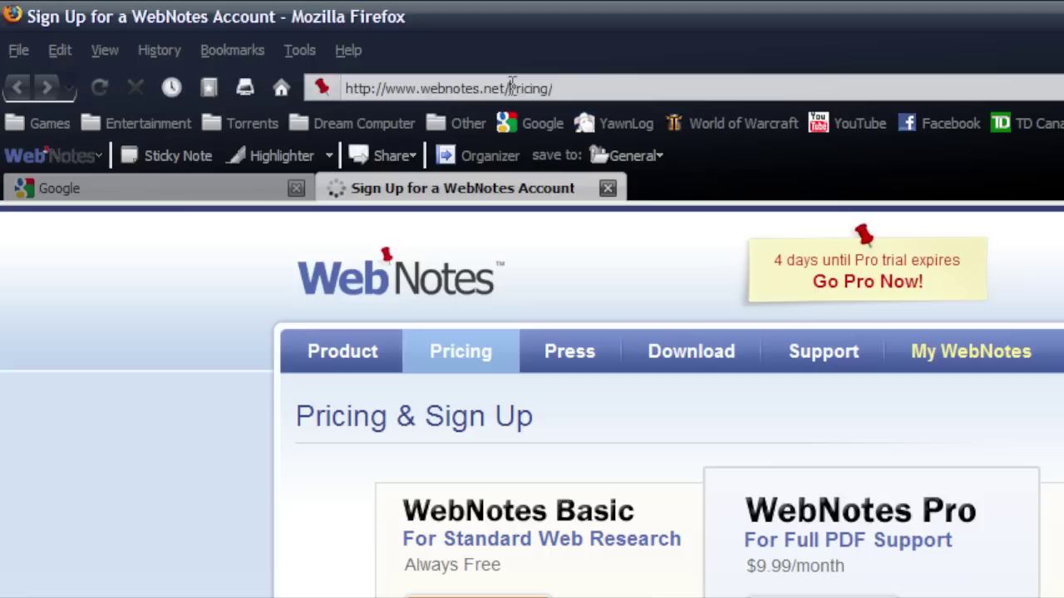
Remove 'Pricing/' from the address to load the webnotes.net home page.
drag(508, 88, 660, 89)
key(BackSpace)
click(531, 123)
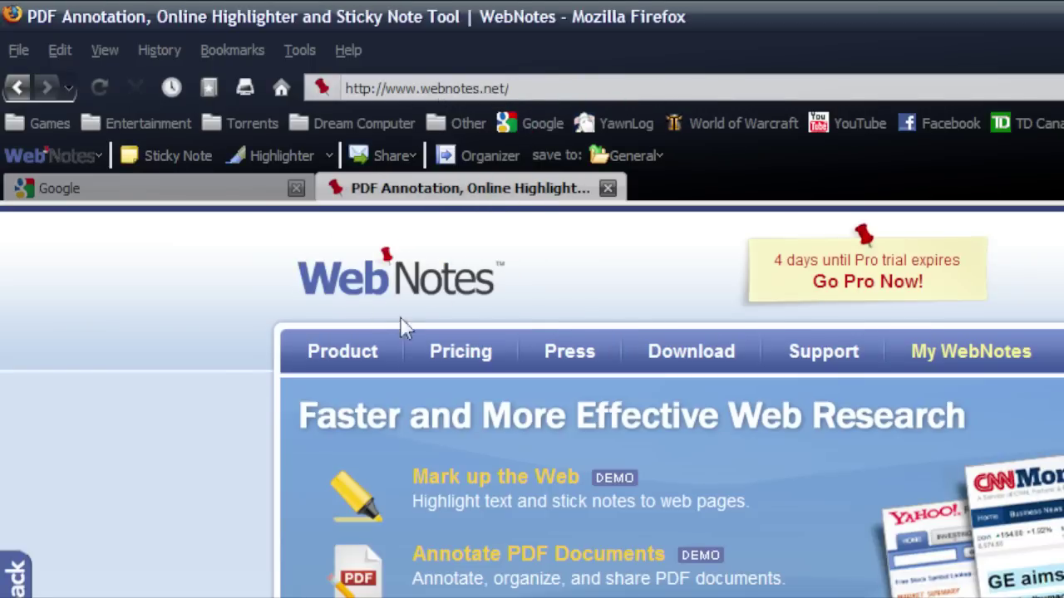
scroll(503, 438, down, 4)
scroll(560, 438, up, 1)
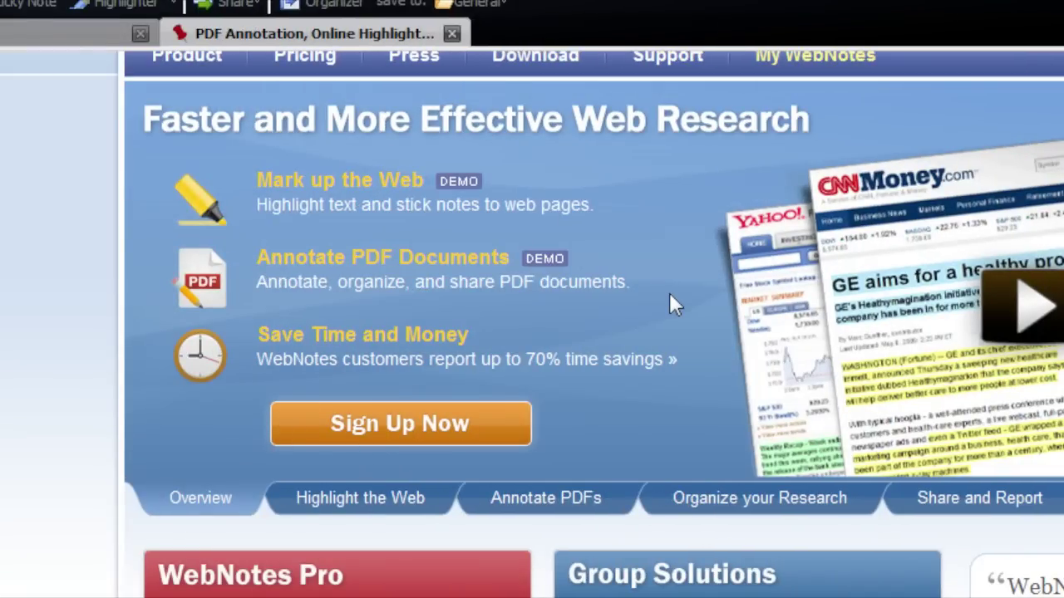
scroll(669, 292, up, 3)
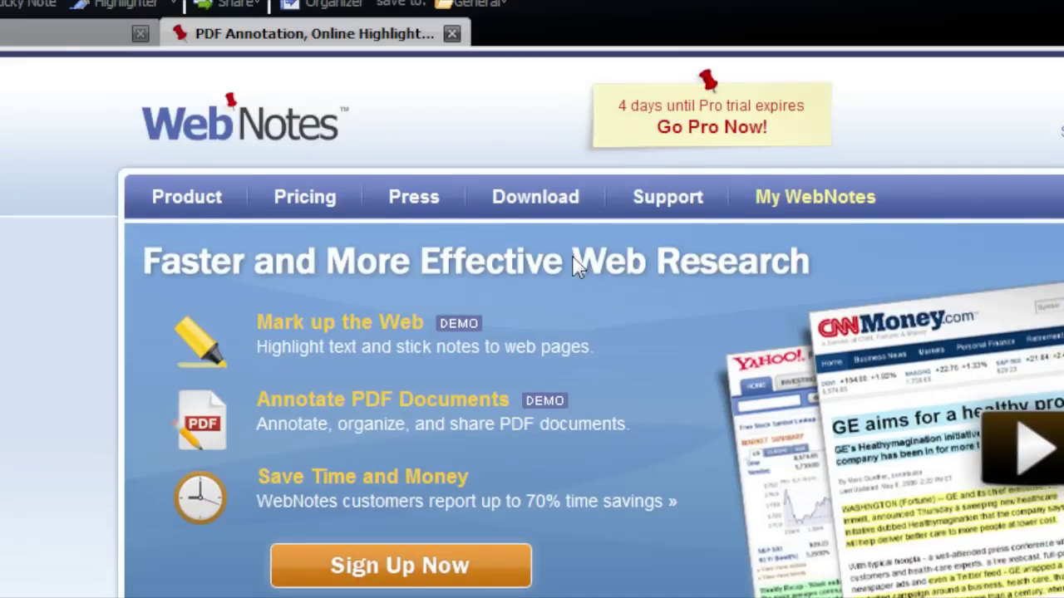